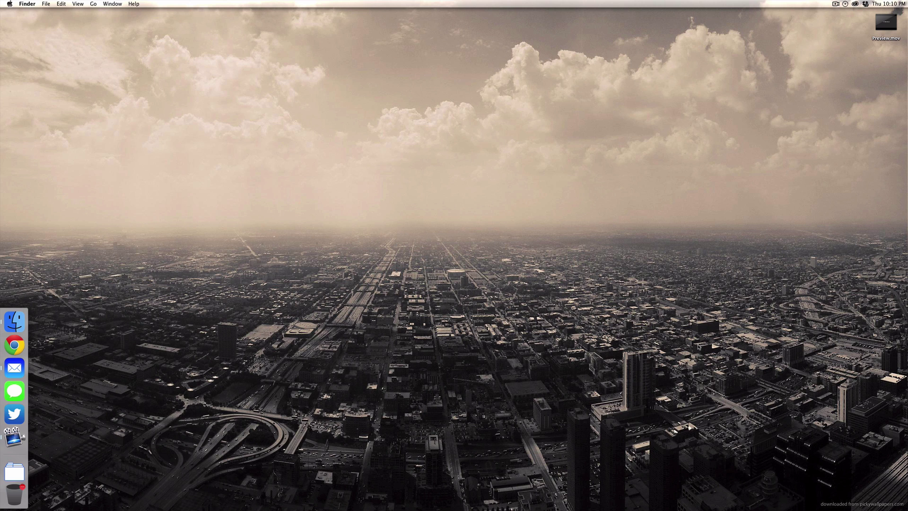
# - Preview Preview.mov, then create a 1920×1080, 29.97 fps composition with a dark gray background
pyautogui.click(885, 22)
pyautogui.press('space')
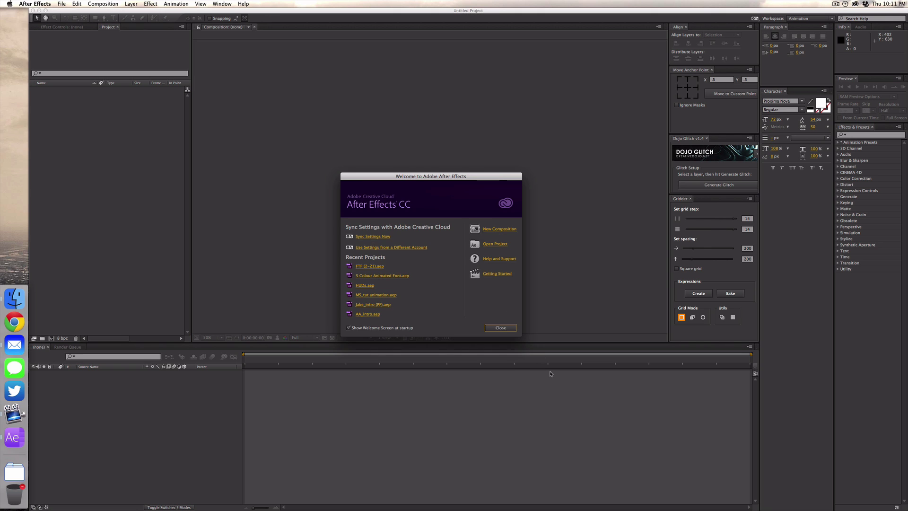
pyautogui.click(503, 230)
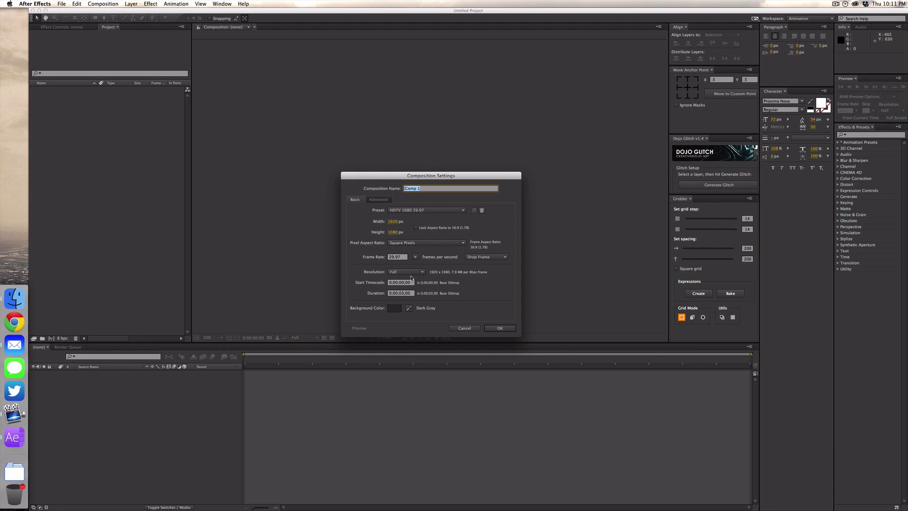
pyautogui.click(393, 308)
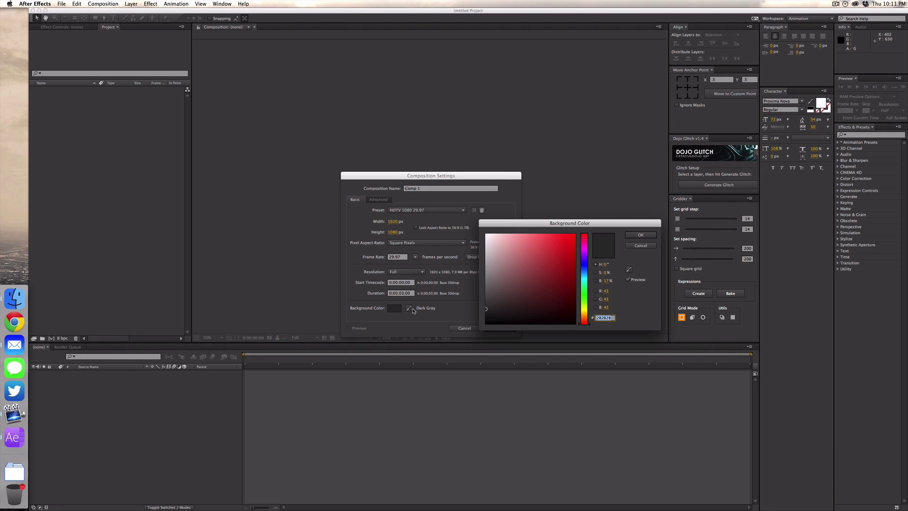
pyautogui.click(640, 235)
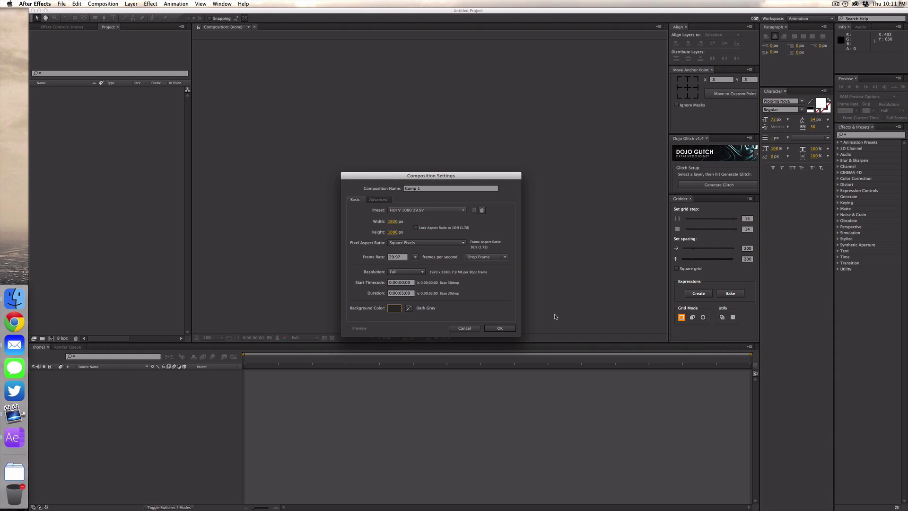
pyautogui.click(506, 327)
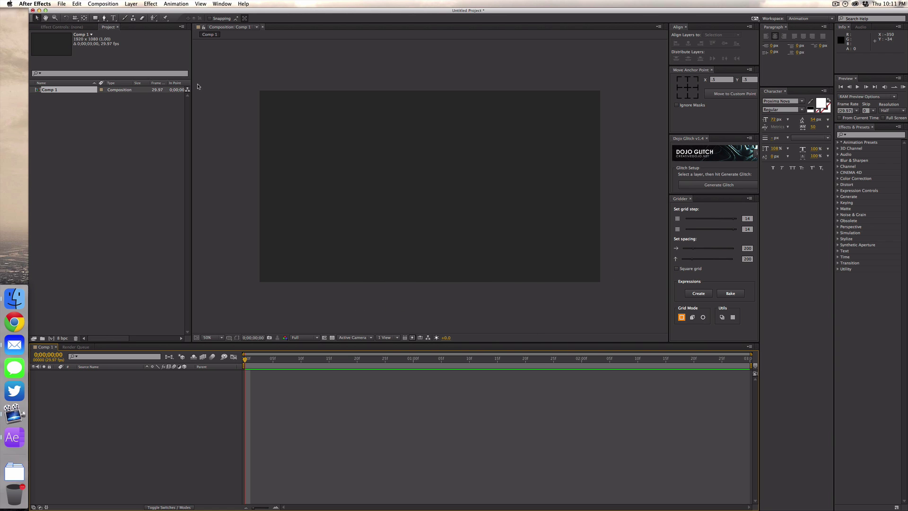
# - Add a text box reading STARTING UPLOAD and shrink it to fit the text
pyautogui.click(112, 18)
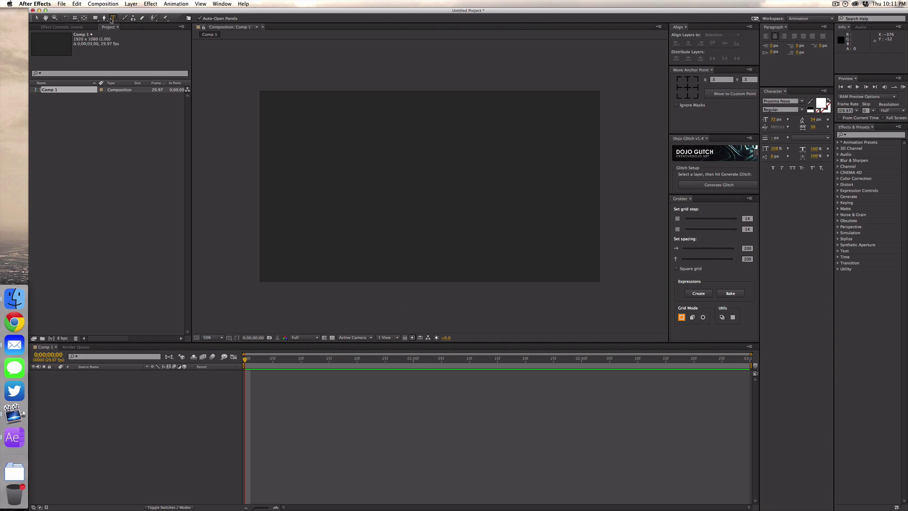
pyautogui.moveTo(308, 147); pyautogui.dragTo(529, 186)
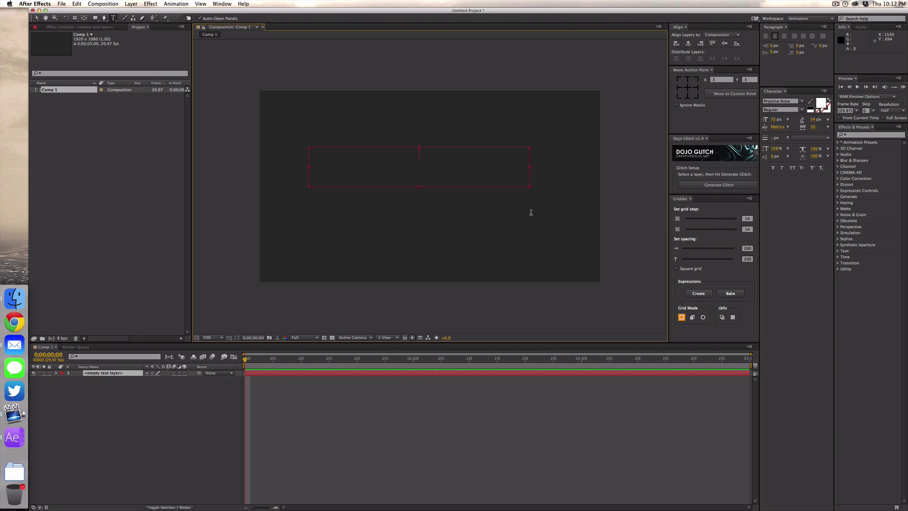
pyautogui.hotkey('shift', 'BackSpace')
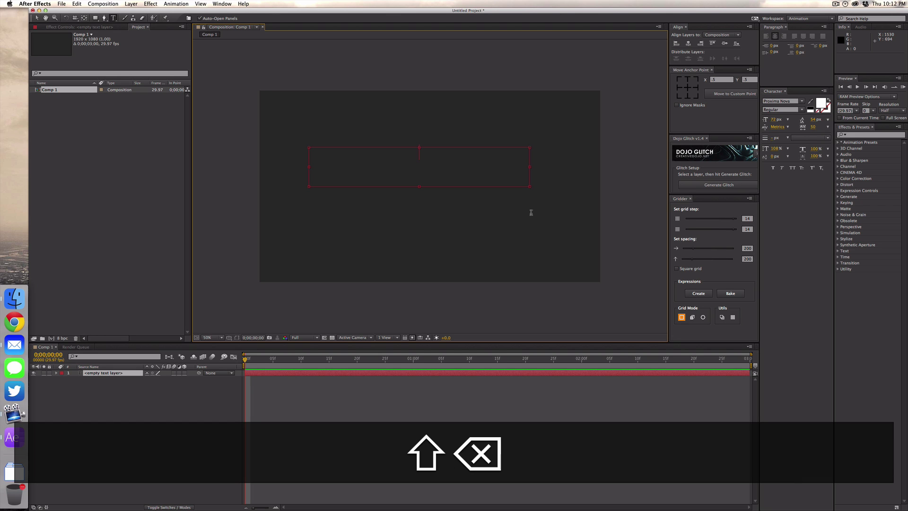
pyautogui.write('STARTING')
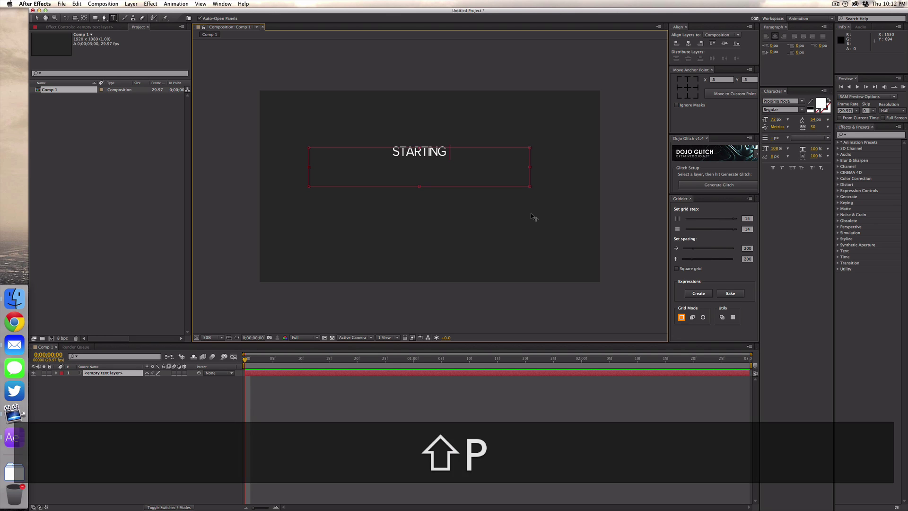
pyautogui.write(' UPLOAD')
pyautogui.press('KP_Enter')
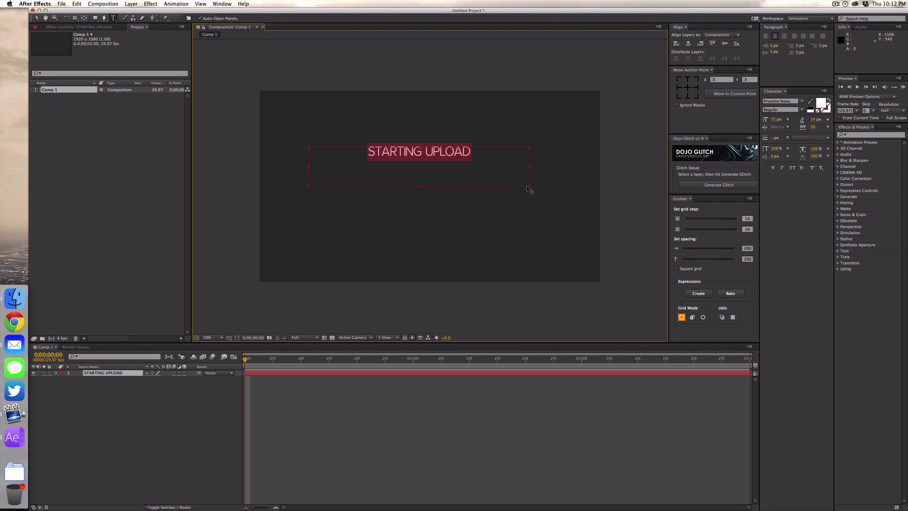
pyautogui.moveTo(529, 187); pyautogui.dragTo(413, 157)
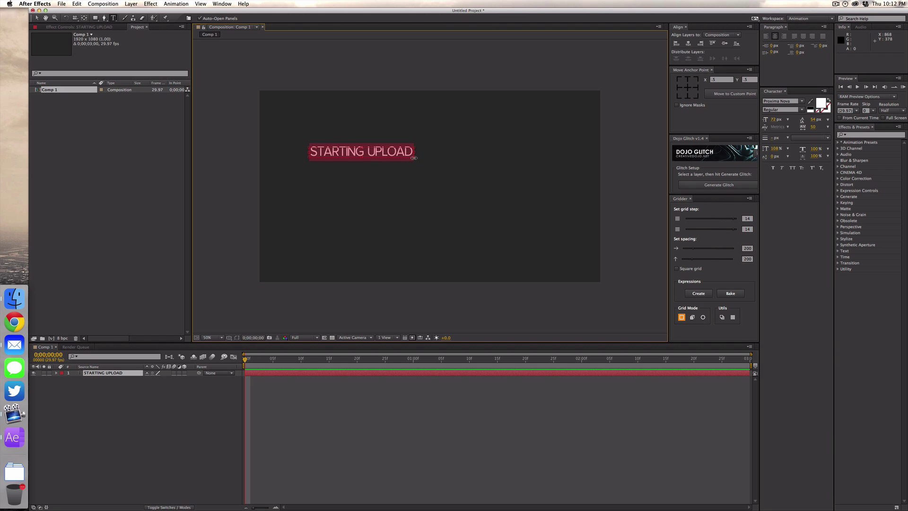
# - Centre the text layer's anchor point and align it to the composition's horizontal and vertical centre
pyautogui.click(37, 19)
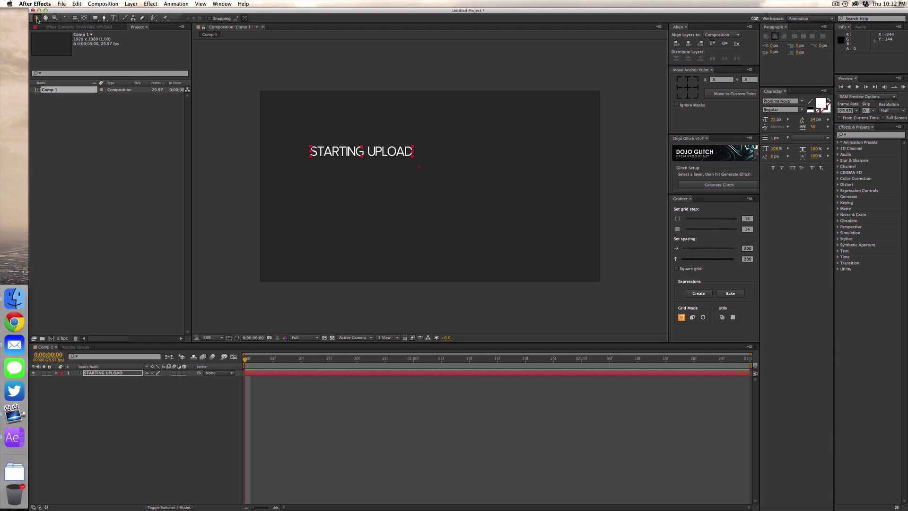
pyautogui.click(687, 87)
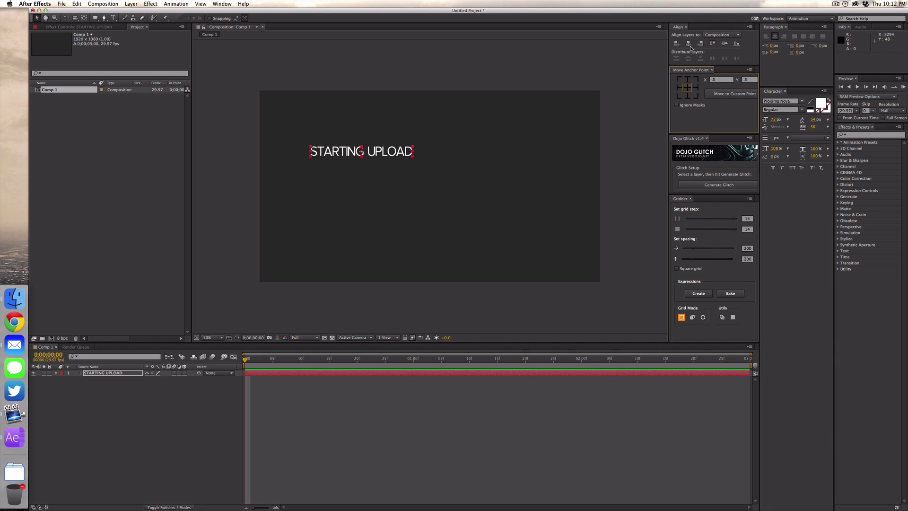
pyautogui.click(689, 44)
pyautogui.click(725, 43)
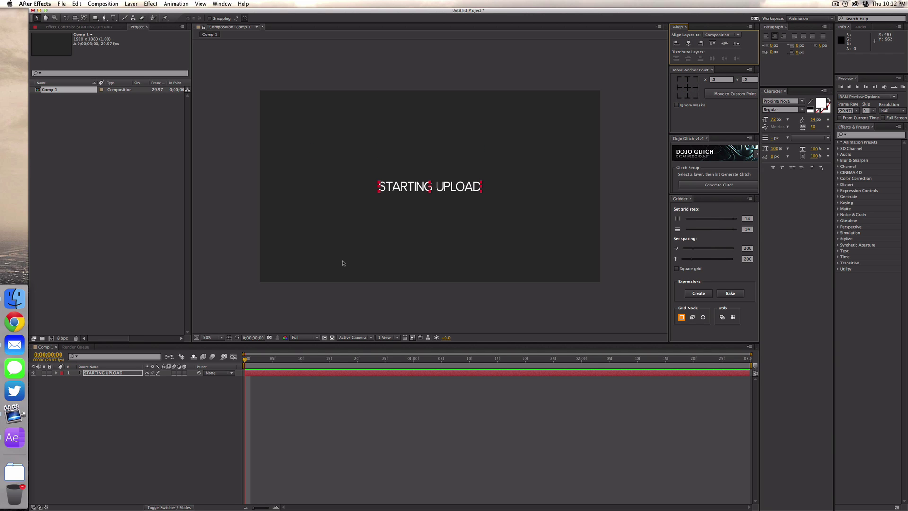
# - Zoom the view to 100% and draw a rectangular mask over the STARTING UPLOAD text
pyautogui.press('super+equal')
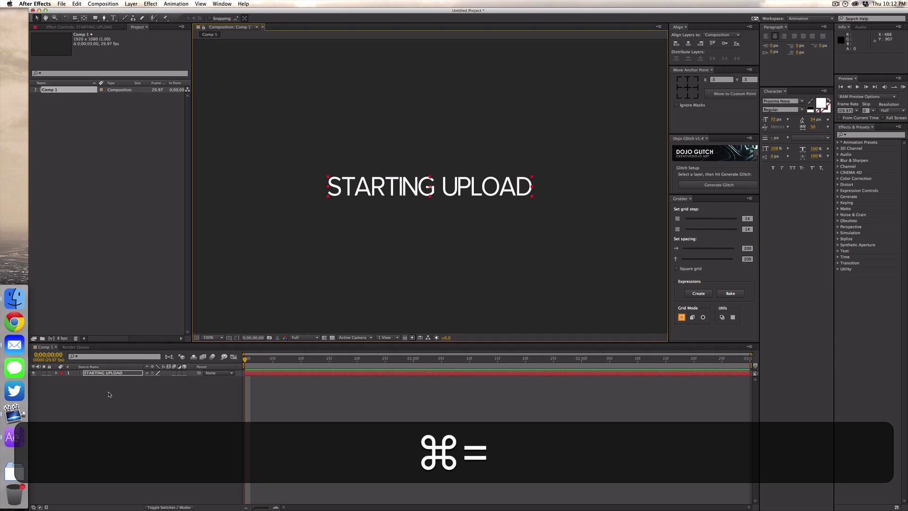
pyautogui.click(63, 387)
pyautogui.click(95, 18)
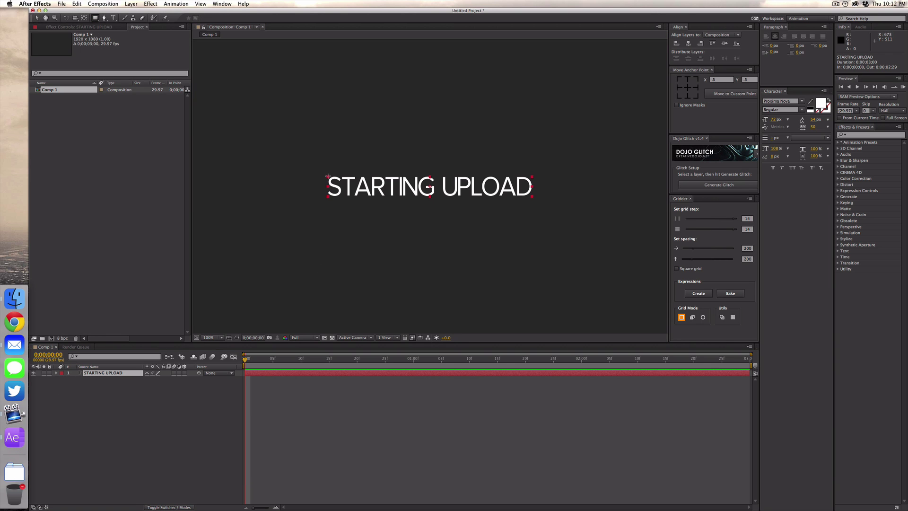
pyautogui.moveTo(326, 177); pyautogui.dragTo(537, 198)
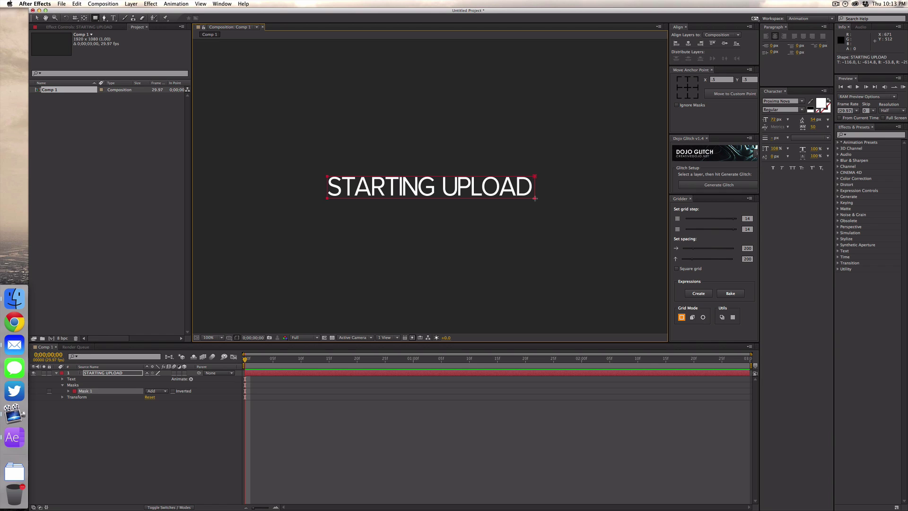
pyautogui.moveTo(535, 198); pyautogui.dragTo(534, 198)
# - Twirl open Mask 1 and set a Mask Path keyframe at 0;00;00;20
pyautogui.click(73, 393)
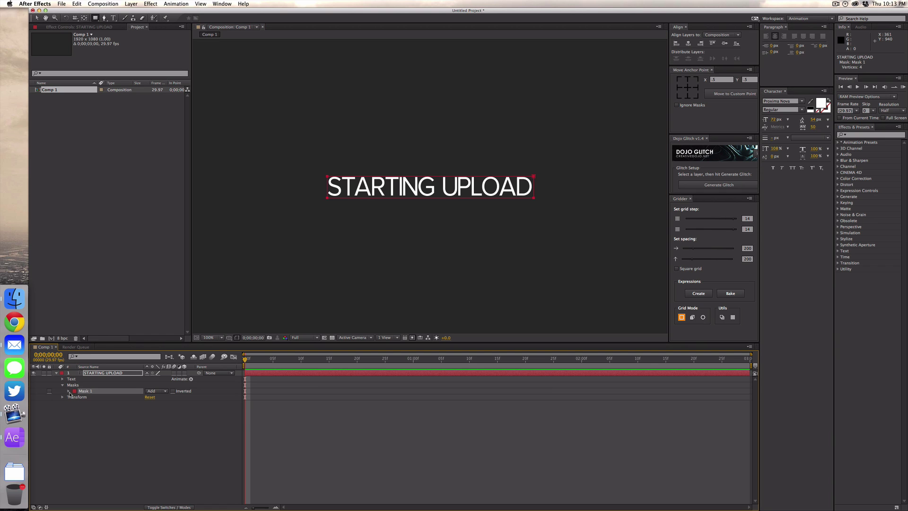
pyautogui.click(69, 391)
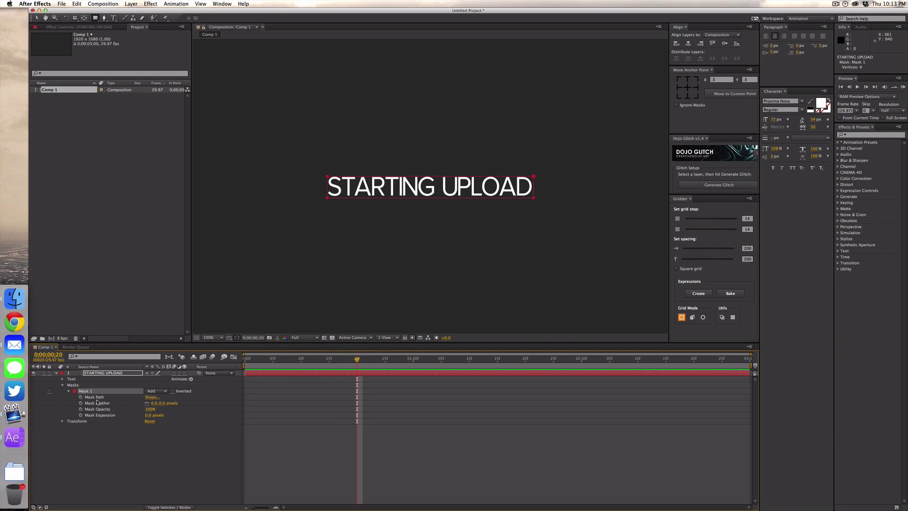
pyautogui.click(81, 397)
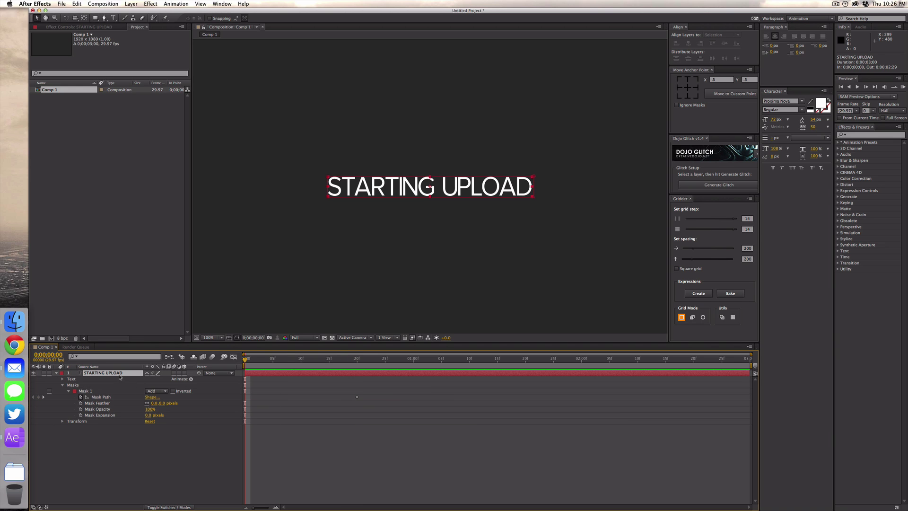
# - Drag Mask 1's right corners onto the text's left edge at frame 0, hiding STARTING UPLOAD
pyautogui.press('super+z')
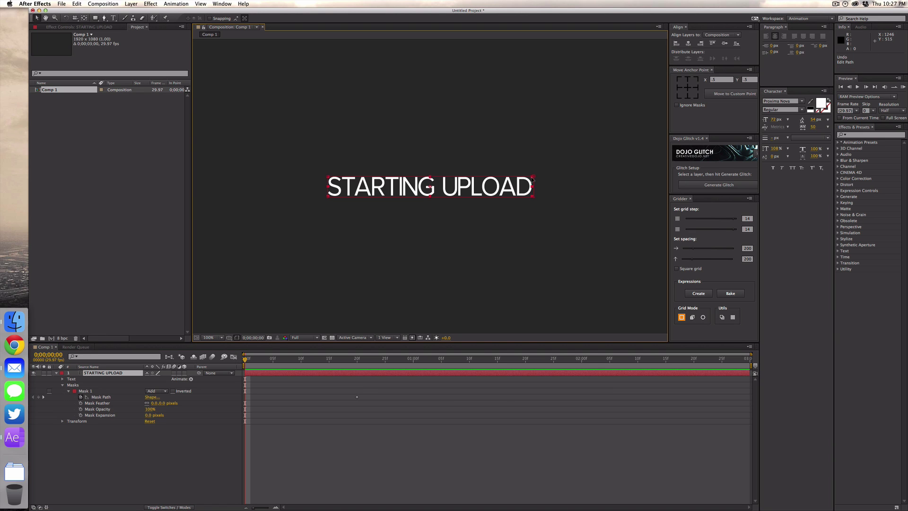
pyautogui.moveTo(532, 178); pyautogui.dragTo(328, 179)
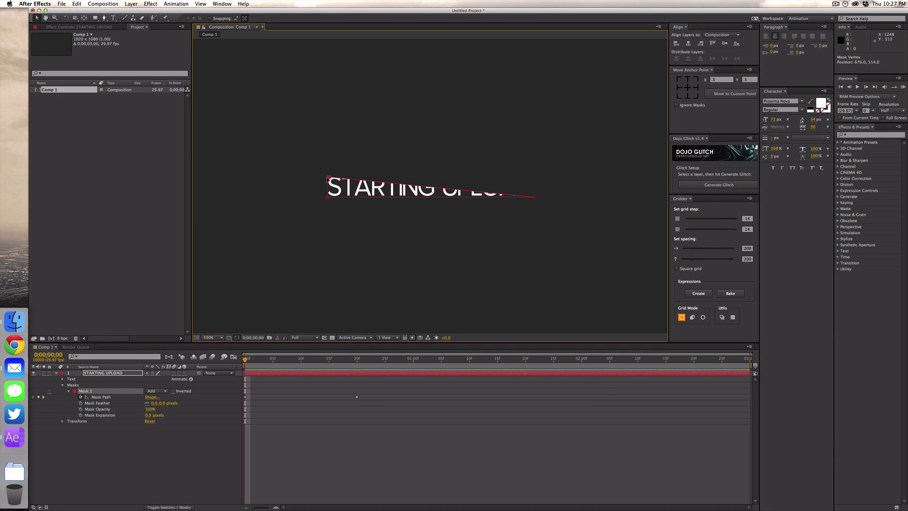
pyautogui.moveTo(534, 198); pyautogui.dragTo(327, 199)
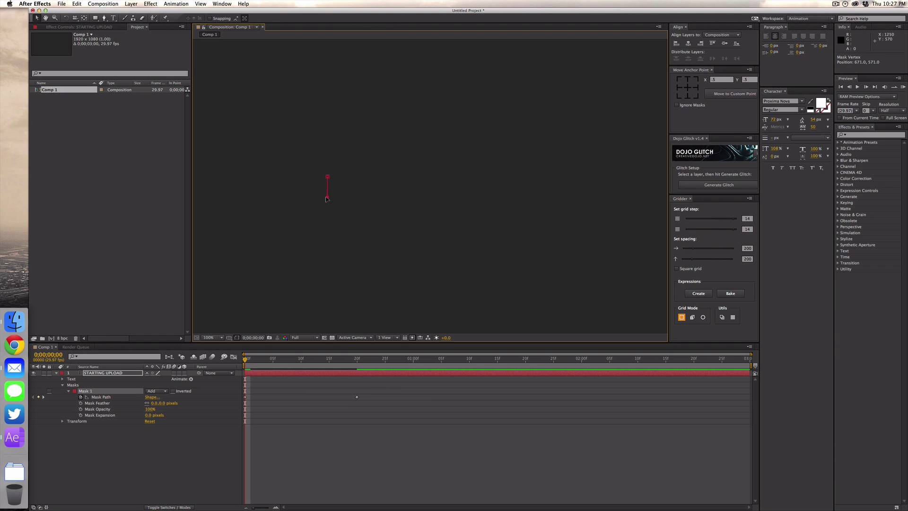
pyautogui.click(353, 360)
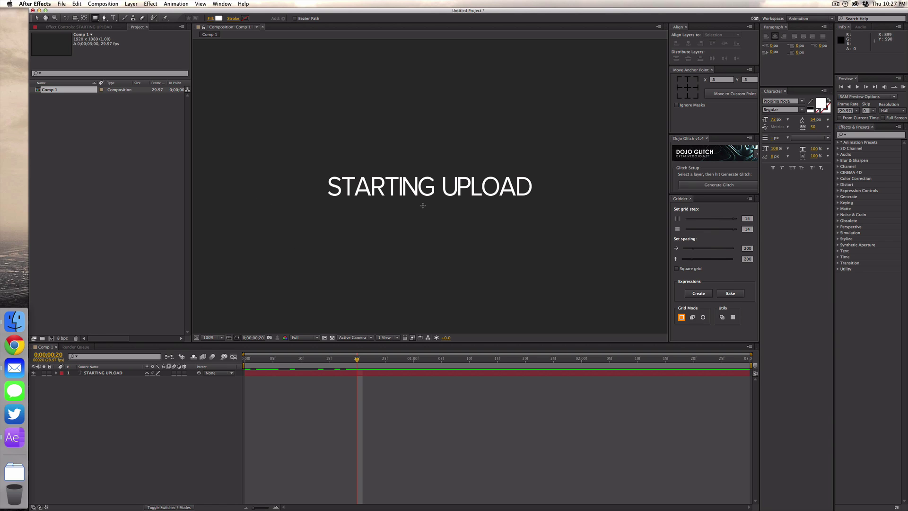
pyautogui.press('super+z')
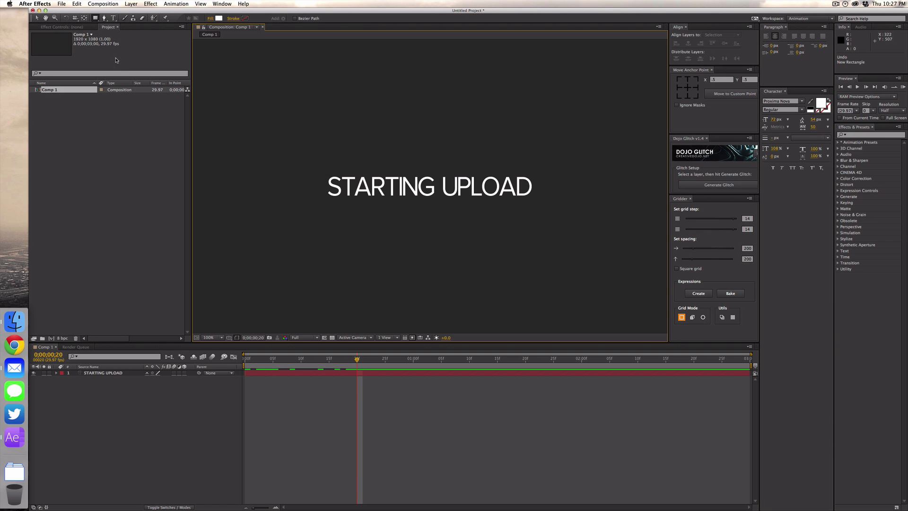
# - Draw a thin vertical bar at the text's left edge, centring its anchor and aligning it vertically
pyautogui.moveTo(322, 174); pyautogui.dragTo(325, 196)
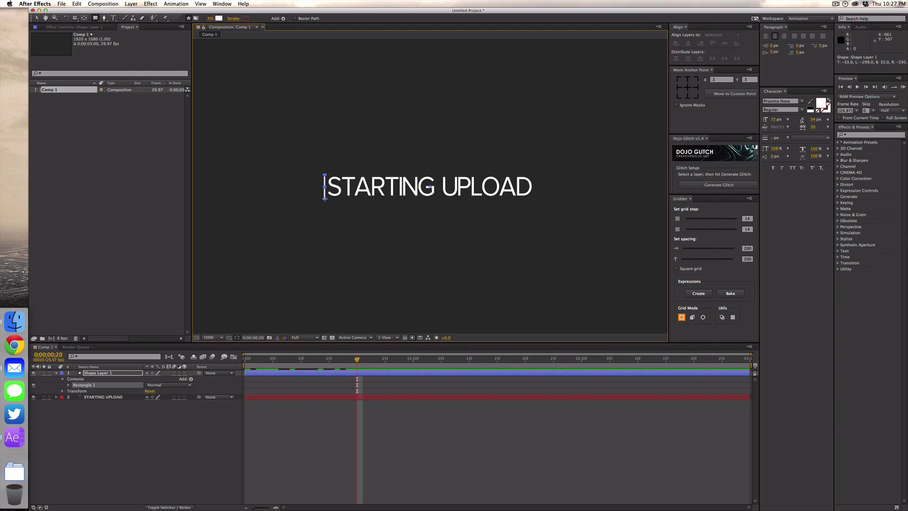
pyautogui.moveTo(325, 198); pyautogui.dragTo(324, 199)
pyautogui.press('v')
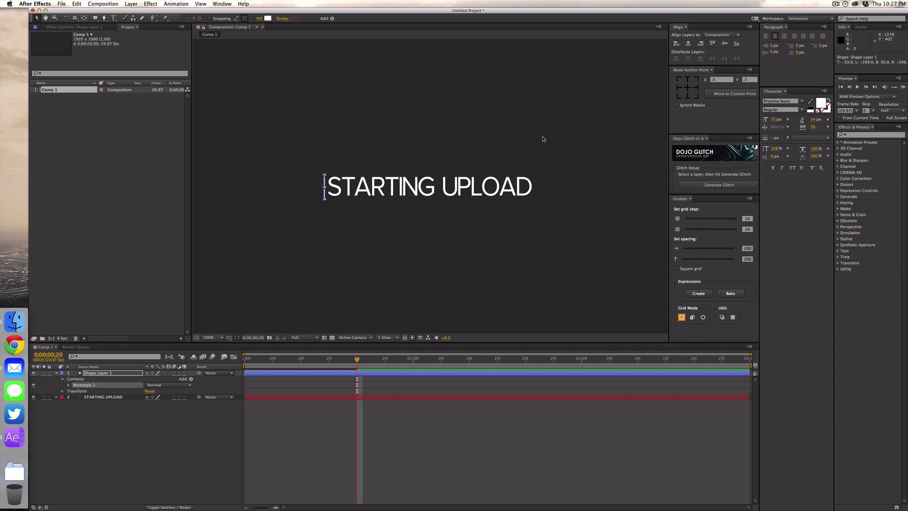
pyautogui.click(687, 87)
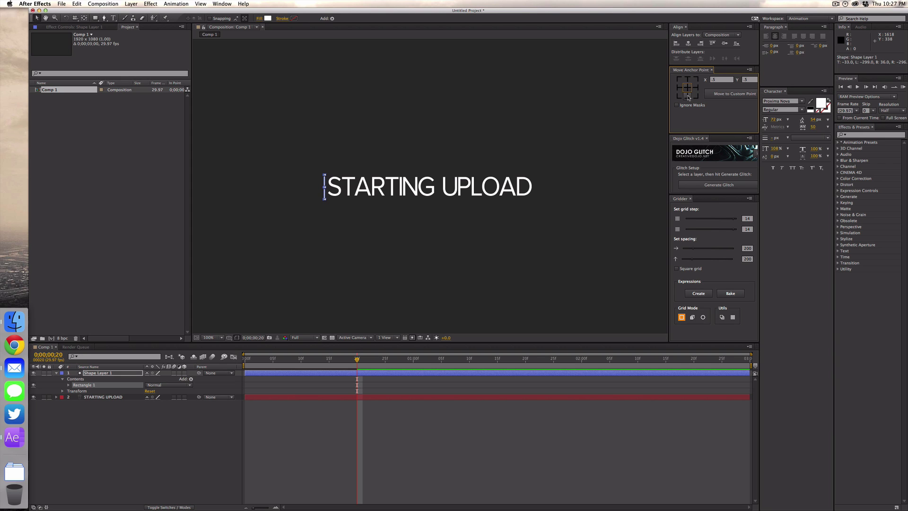
pyautogui.click(723, 44)
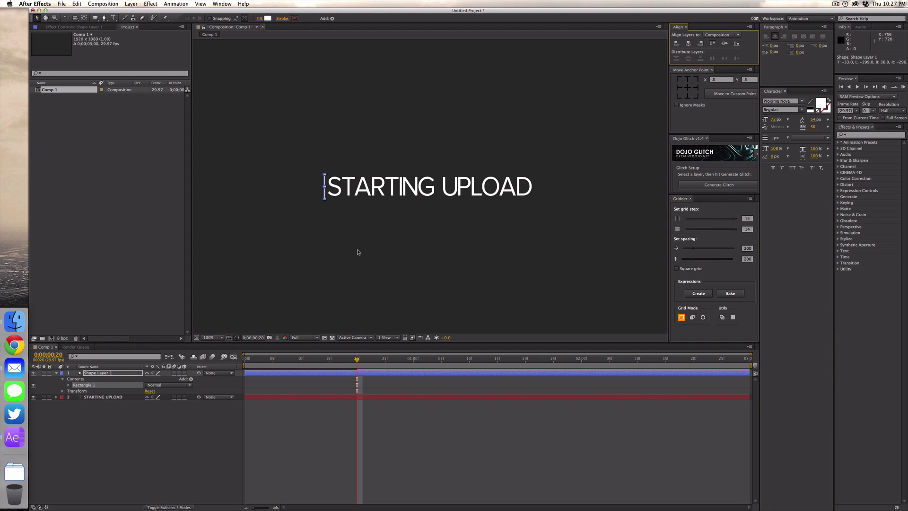
# - Rename the new shape layer to Blinker
pyautogui.press('u')
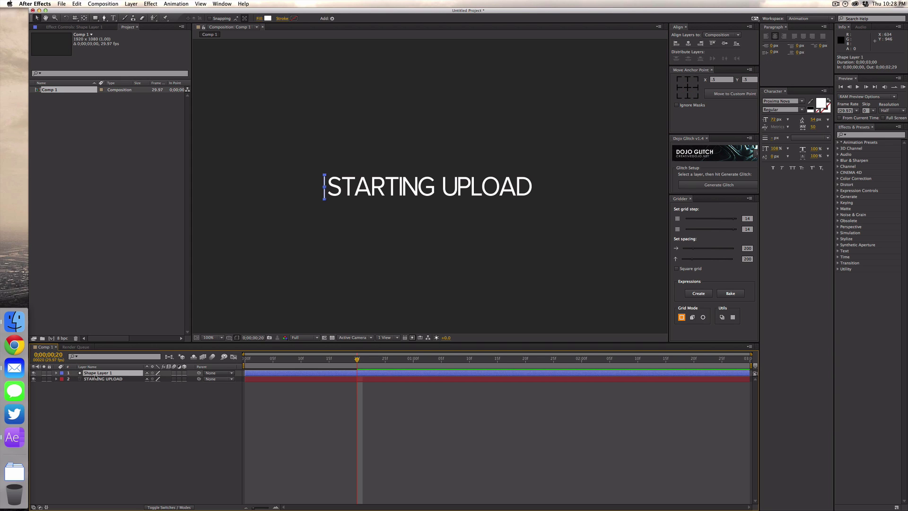
pyautogui.press('Return')
pyautogui.hotkey('shift', 'Return')
pyautogui.write('n')
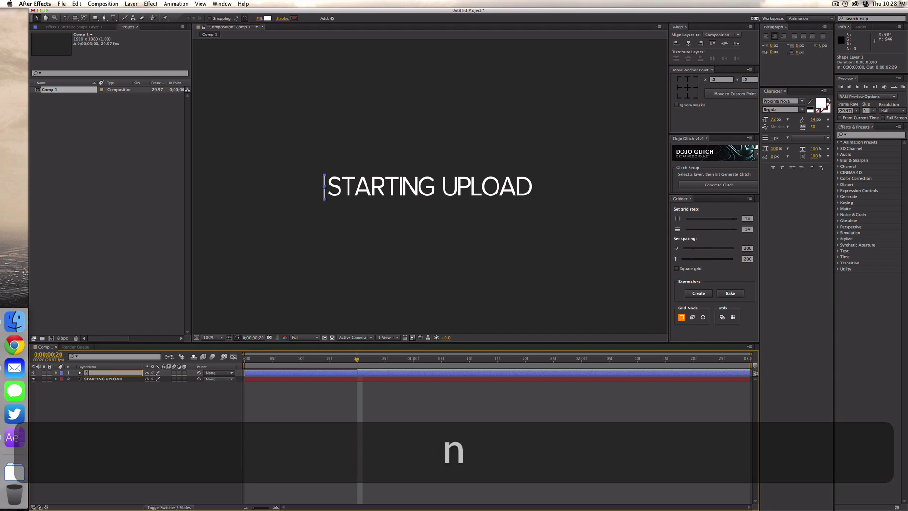
pyautogui.write('ker')
pyautogui.press('Return')
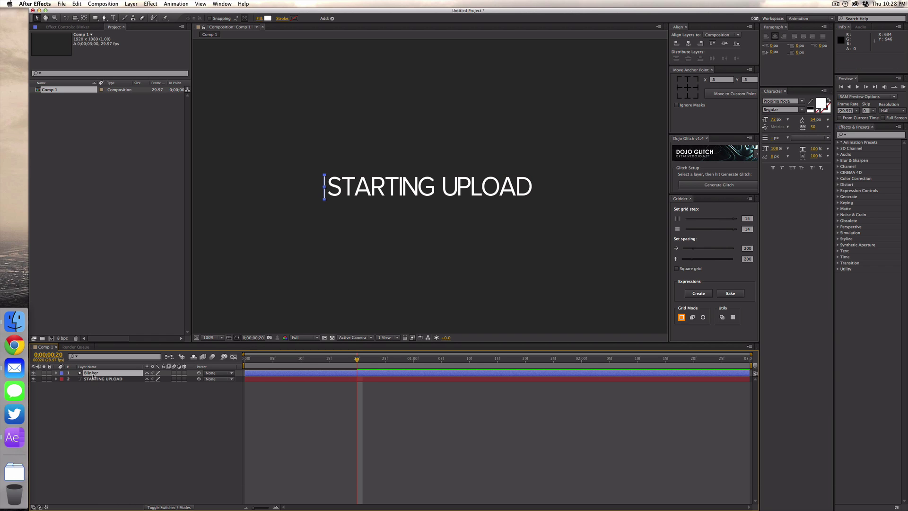
# - Keyframe Blinker's Position at frame 0, then at frame 20 slide the bar past UPLOAD
pyautogui.press('p')
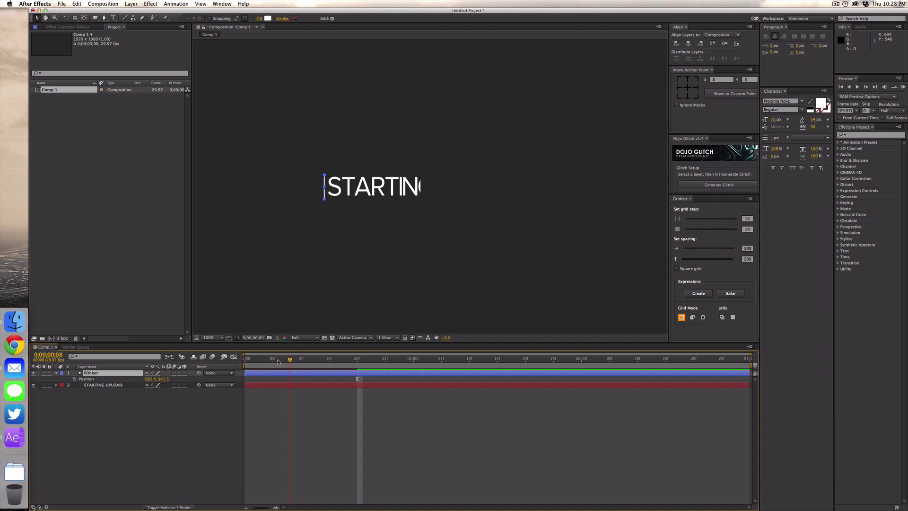
pyautogui.press('Home')
pyautogui.click(74, 379)
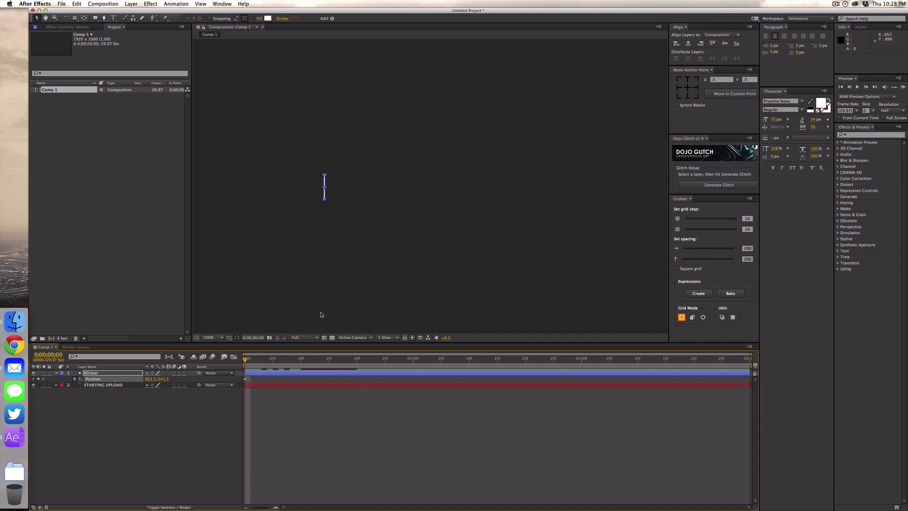
pyautogui.hotkey('shift', 'pagedown')
pyautogui.hotkey('shift', 'pagedown')
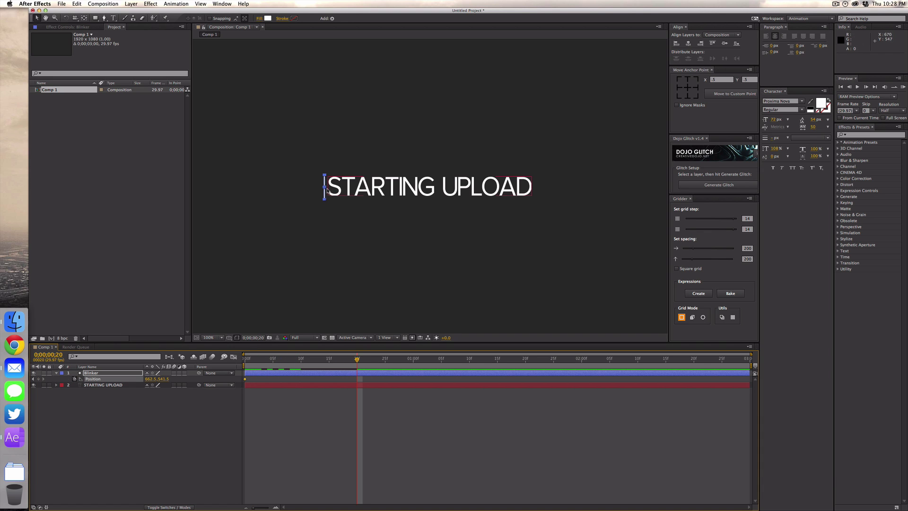
pyautogui.moveTo(330, 183); pyautogui.dragTo(537, 181)
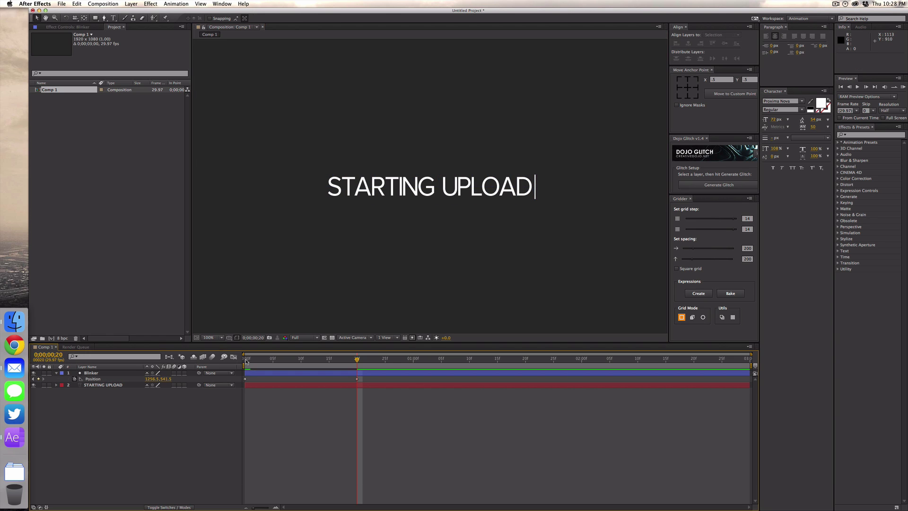
pyautogui.press('Home')
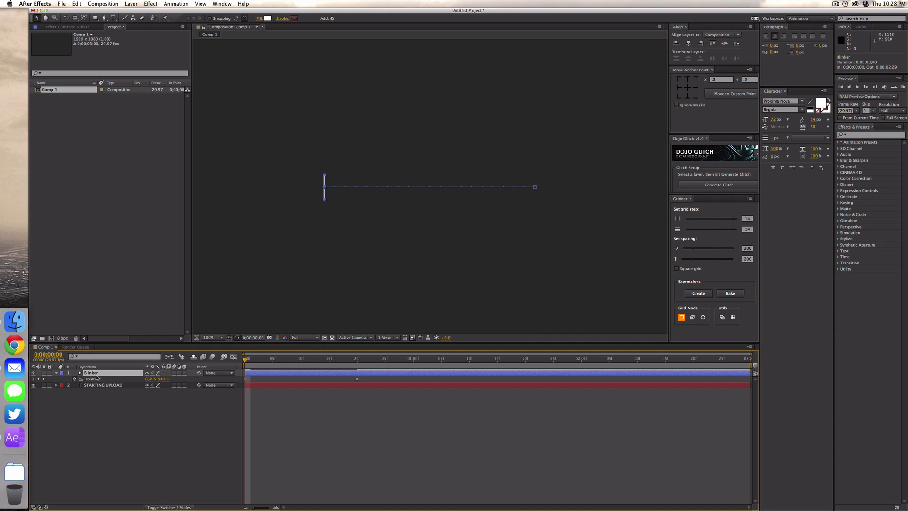
# - Start an Opacity keyframe on Blinker and zoom the timeline in on the first seconds
pyautogui.press('t')
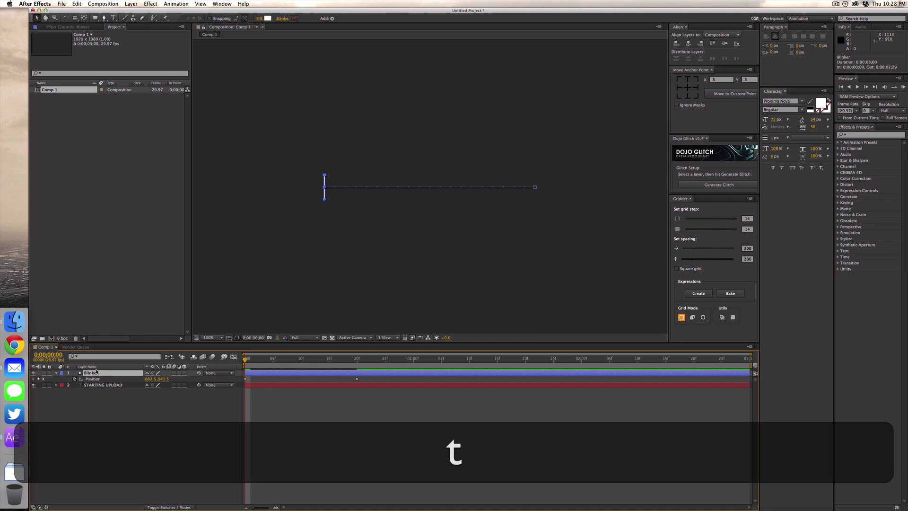
pyautogui.click(74, 379)
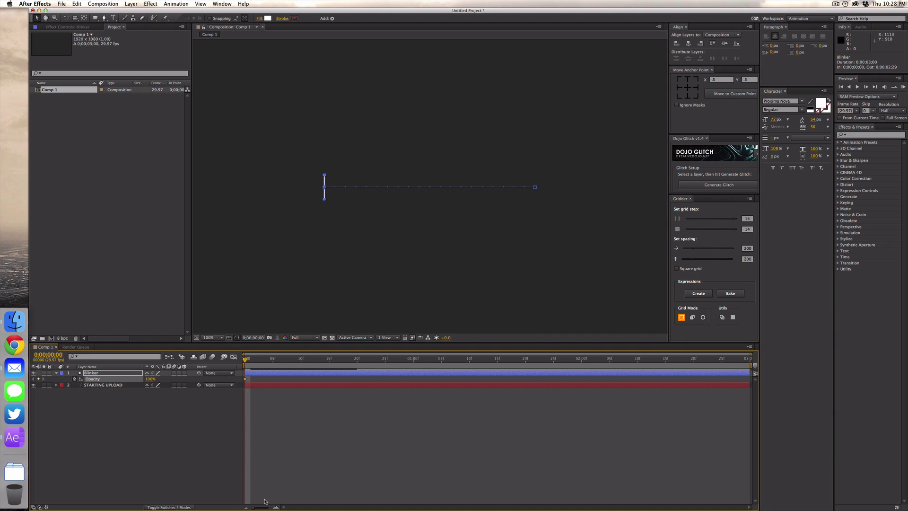
pyautogui.moveTo(254, 508); pyautogui.dragTo(260, 509)
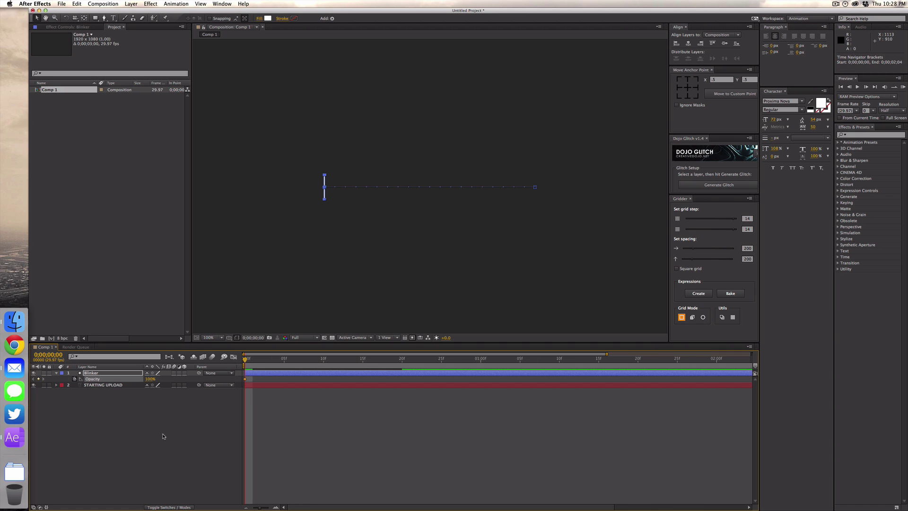
# - Shift the Mask Path and Position keyframes to run together from 0;00;00;20 to about 0;00;01;10
pyautogui.click(99, 385)
pyautogui.keyDown('super'); pyautogui.click(93, 373); pyautogui.keyUp('super')
pyautogui.press('super+u')
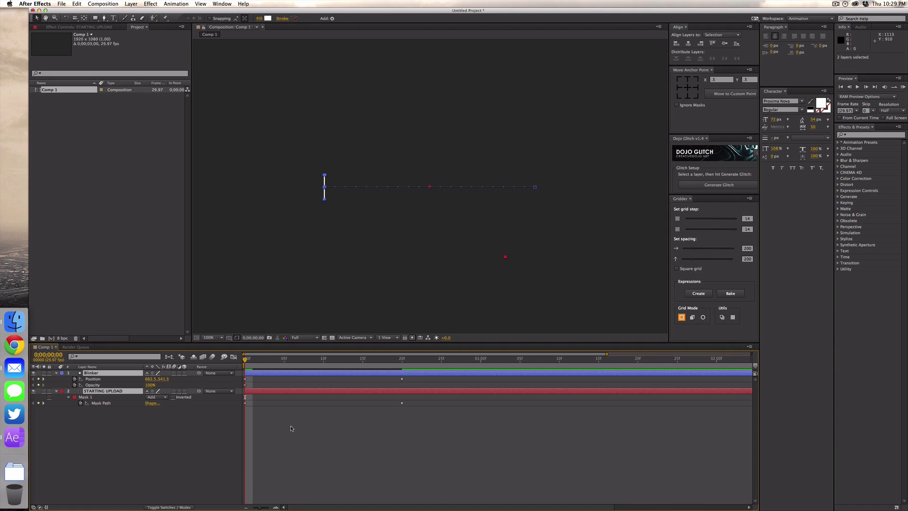
pyautogui.moveTo(260, 508); pyautogui.dragTo(262, 508)
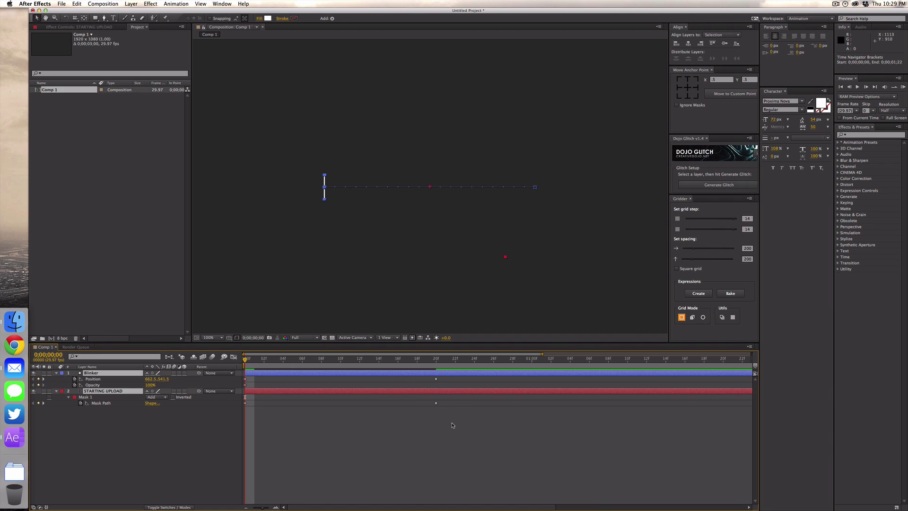
pyautogui.moveTo(466, 424); pyautogui.dragTo(240, 400)
pyautogui.moveTo(450, 381); pyautogui.dragTo(243, 383)
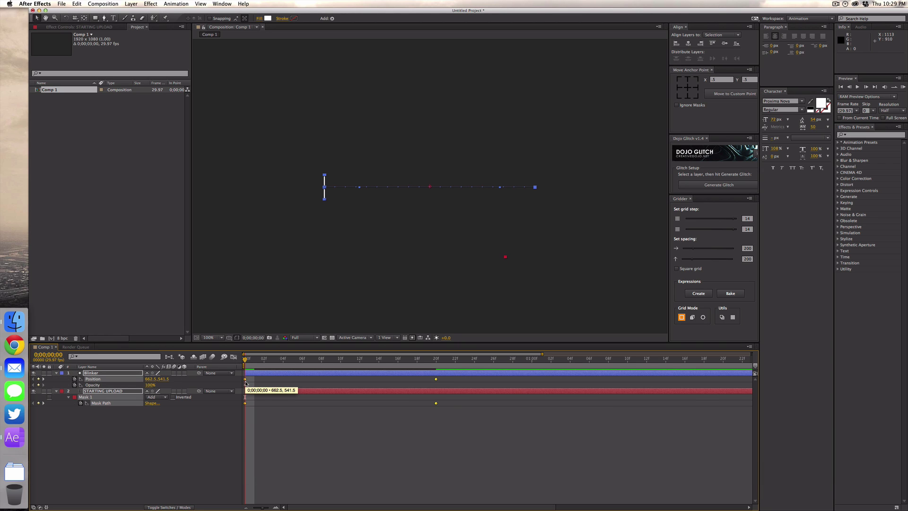
pyautogui.click(245, 380)
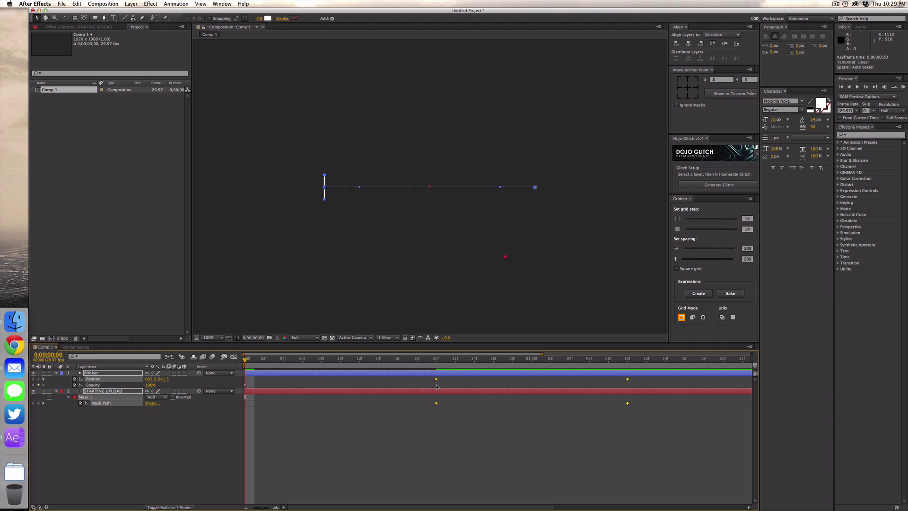
pyautogui.click(342, 432)
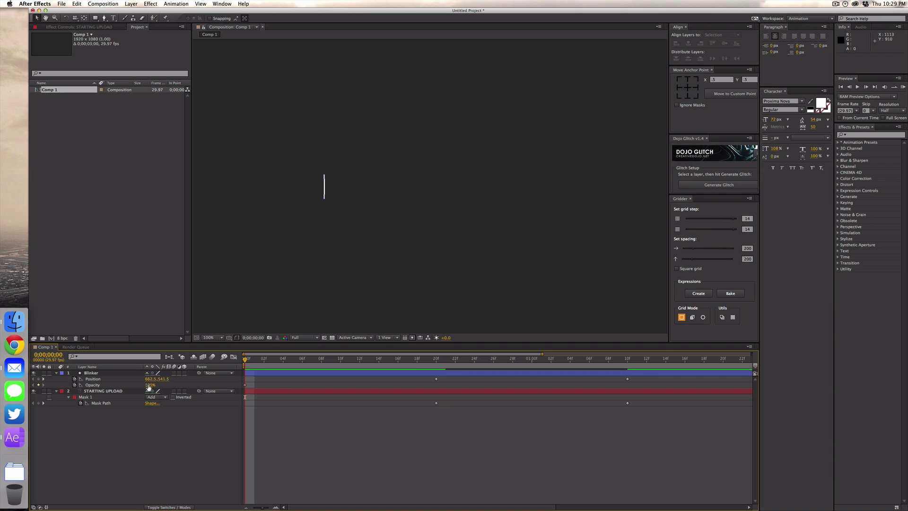
# - Set Blinker Opacity keyframes of 0%, 100%, 0%, 100% at frames 0, 5, 10 and 15
pyautogui.click(150, 385)
pyautogui.write('0')
pyautogui.press('Return')
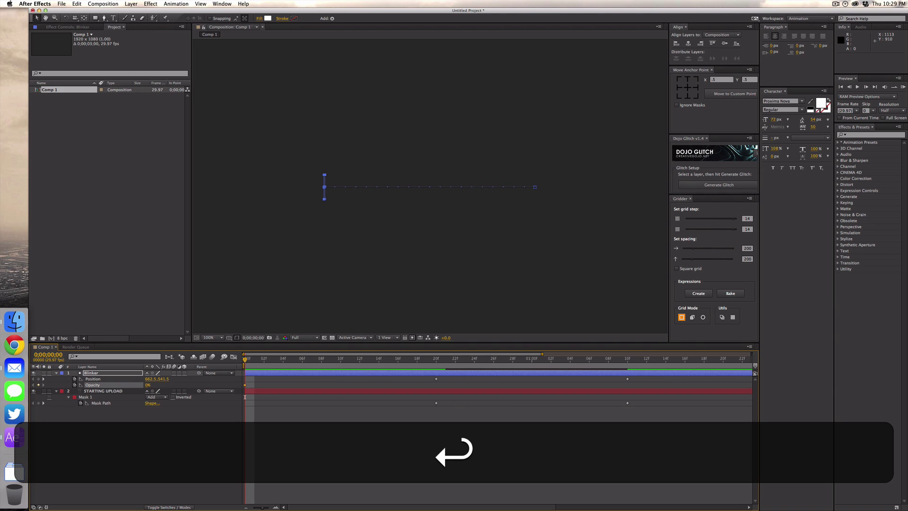
pyautogui.click(293, 358)
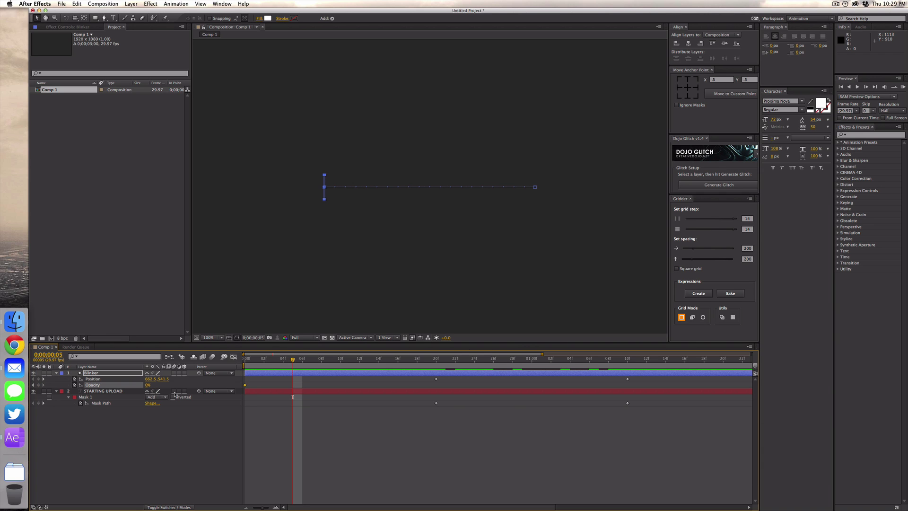
pyautogui.click(149, 385)
pyautogui.write('100')
pyautogui.press('Return')
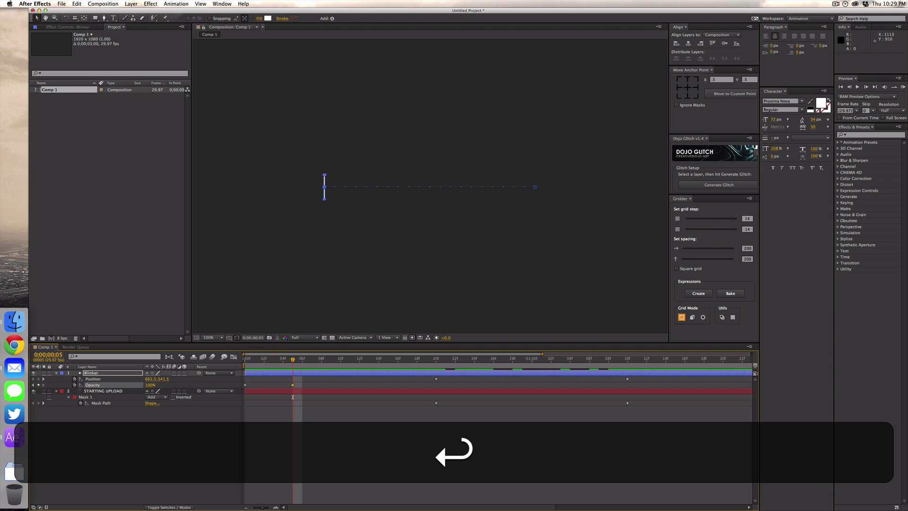
pyautogui.click(339, 363)
pyautogui.write('0')
pyautogui.press('Return')
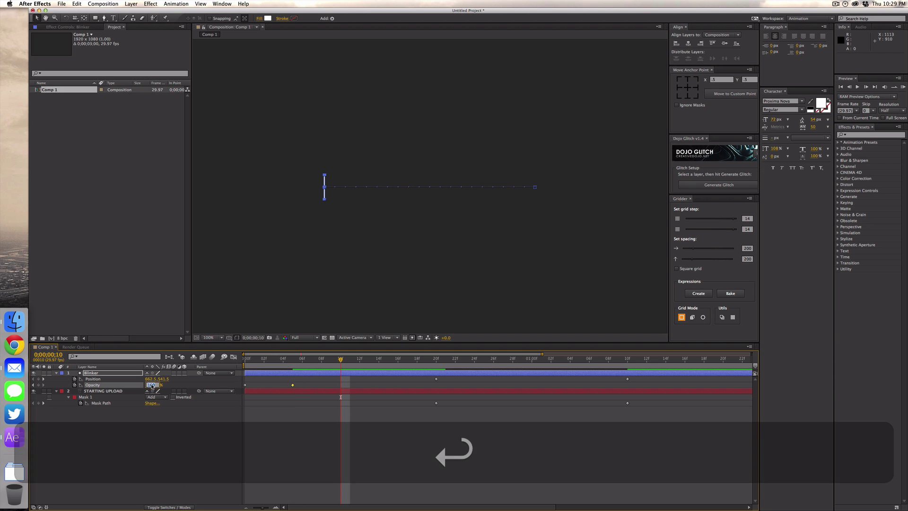
pyautogui.click(388, 363)
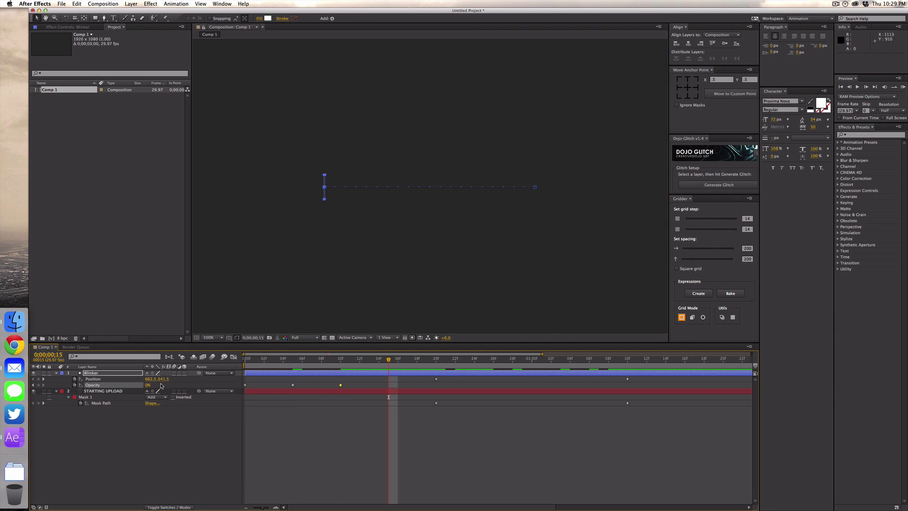
pyautogui.click(147, 385)
pyautogui.write('100')
pyautogui.press('Return')
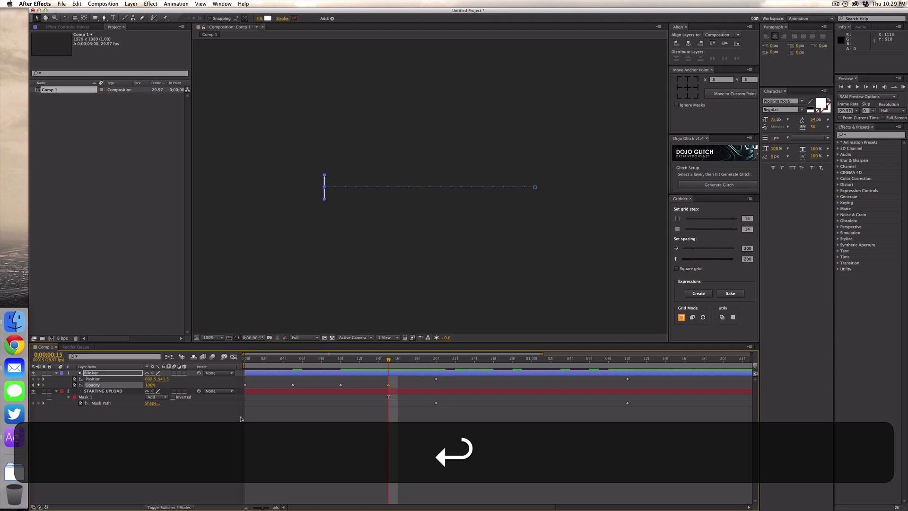
# - Set Blinker Opacity keyframes of 0%, 100%, 0%, 100% at 0;00;01;15, 01;20, 01;25 and 02;00
pyautogui.hscroll(5, 354, 507)
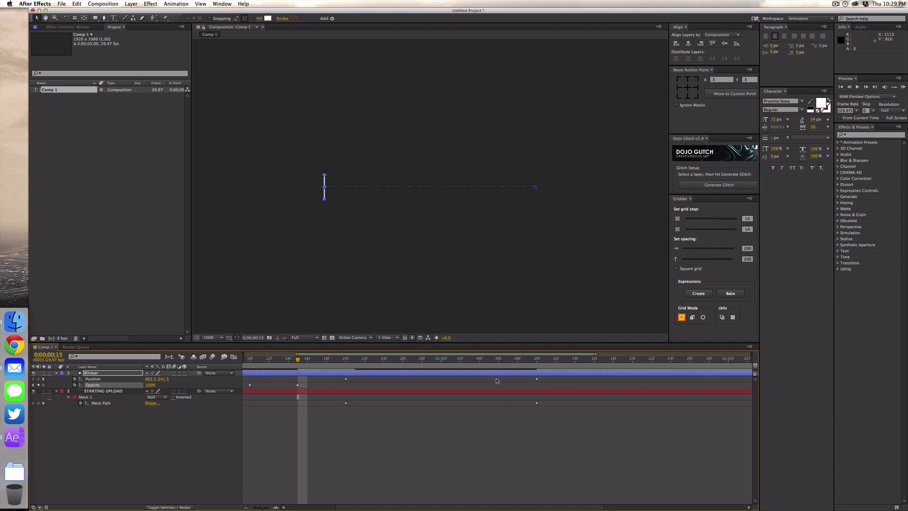
pyautogui.click(537, 361)
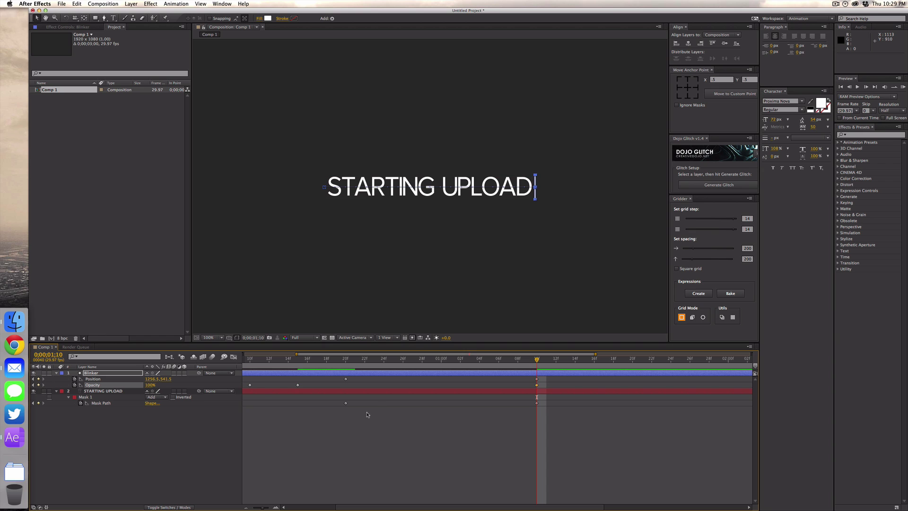
pyautogui.click(584, 361)
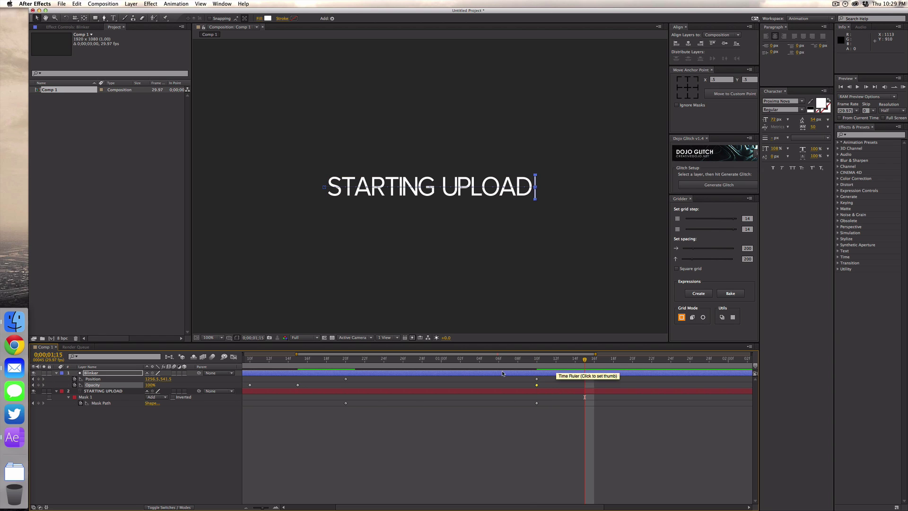
pyautogui.click(149, 385)
pyautogui.write('0')
pyautogui.press('Return')
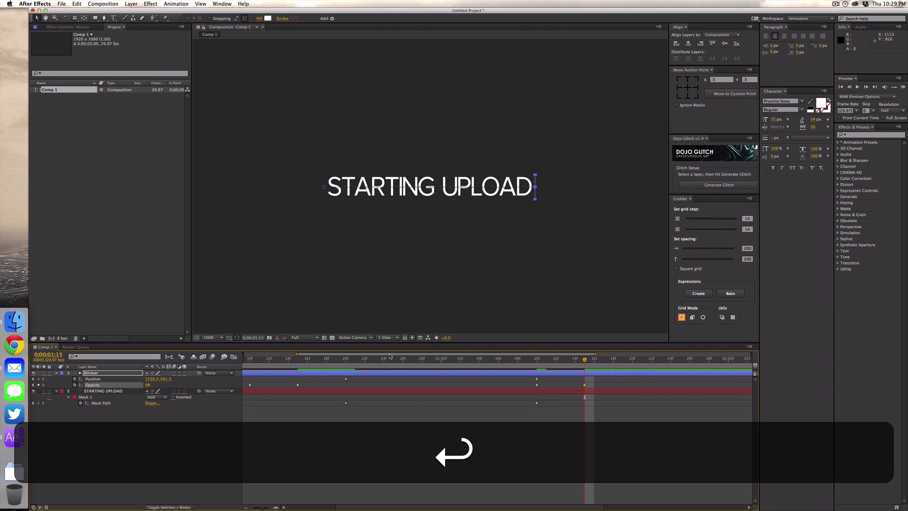
pyautogui.click(633, 363)
pyautogui.write('100')
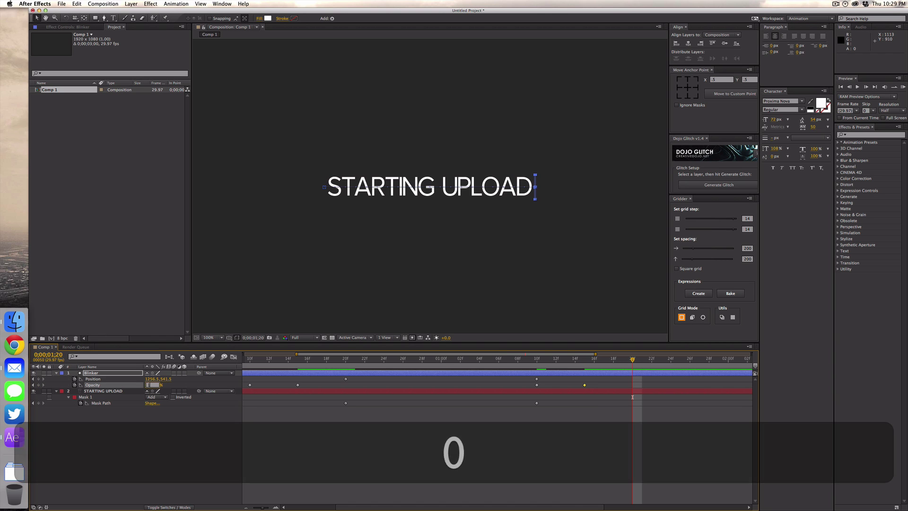
pyautogui.press('Return')
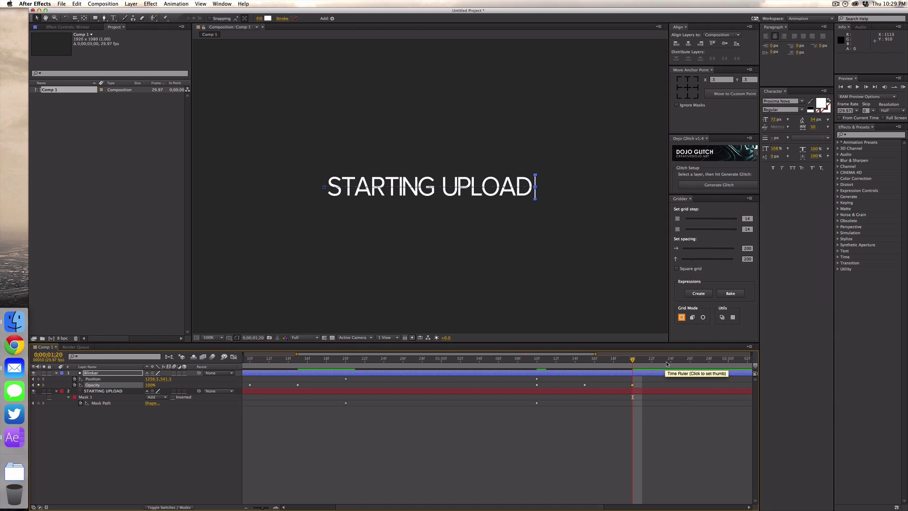
pyautogui.click(679, 363)
pyautogui.click(149, 386)
pyautogui.write('0')
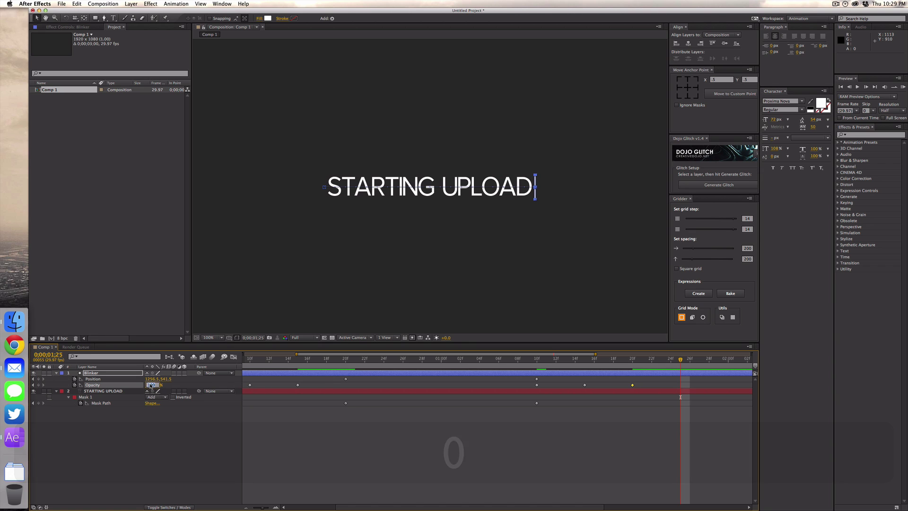
pyautogui.press('Return')
pyautogui.hscroll(5, 253, 505)
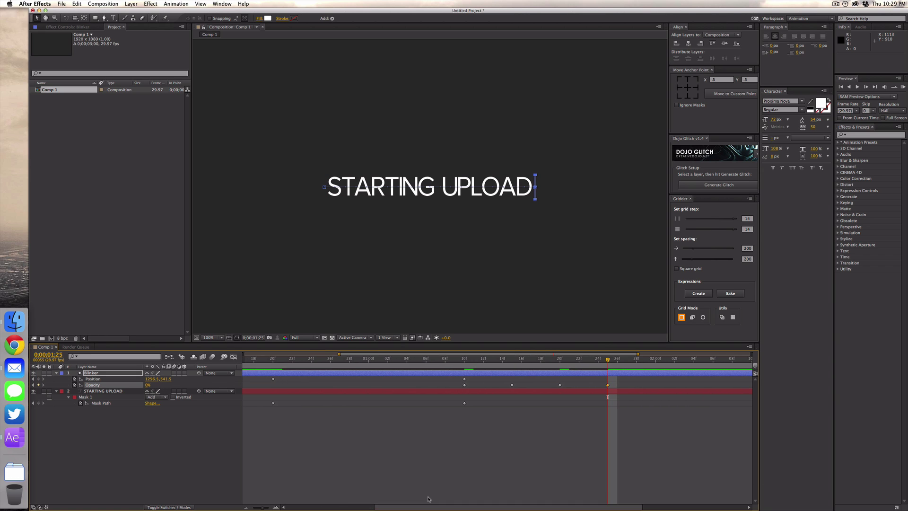
pyautogui.click(656, 363)
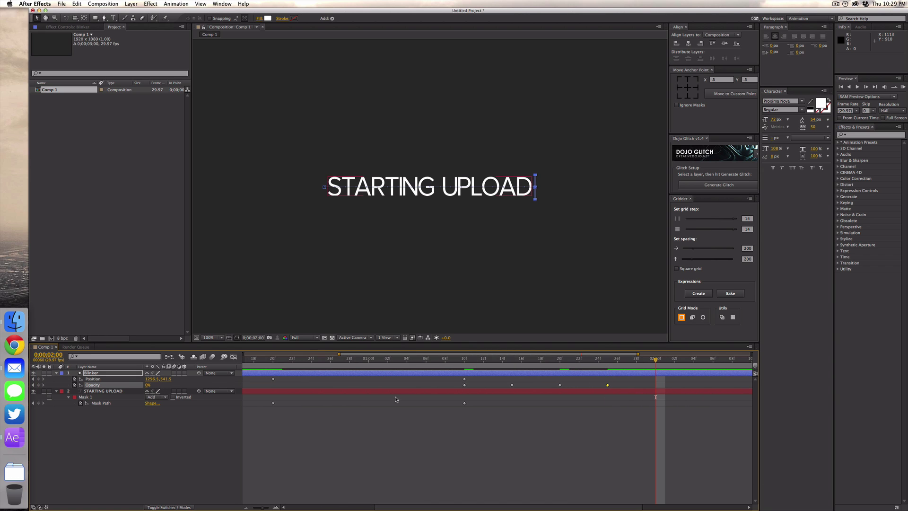
pyautogui.click(146, 385)
pyautogui.write('100')
pyautogui.press('Return')
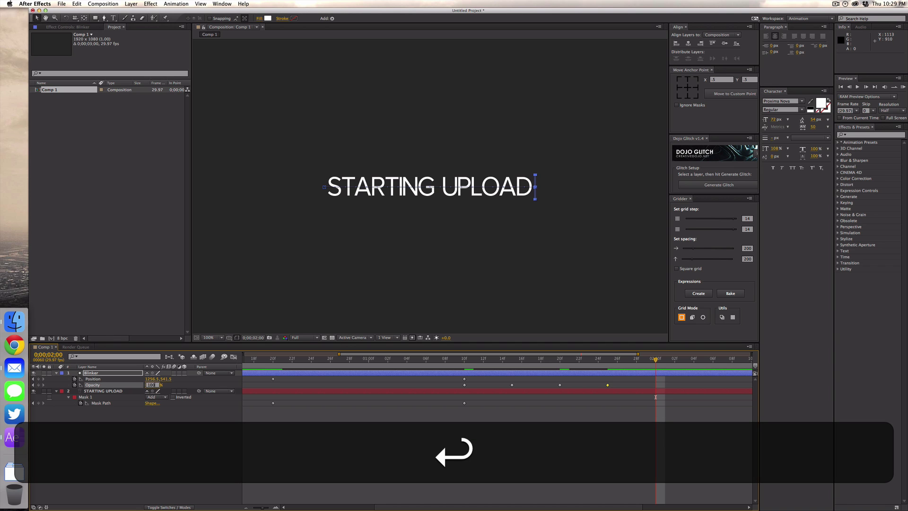
pyautogui.moveTo(261, 507); pyautogui.dragTo(252, 508)
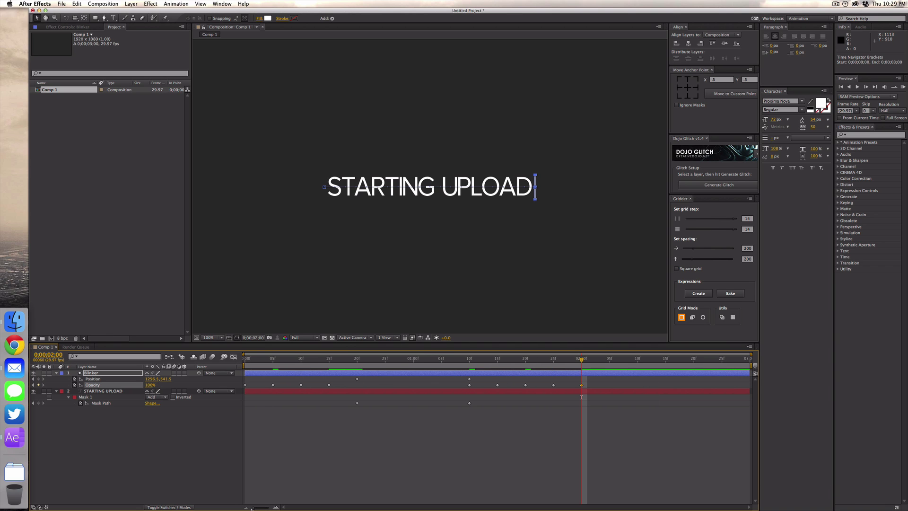
pyautogui.press('space')
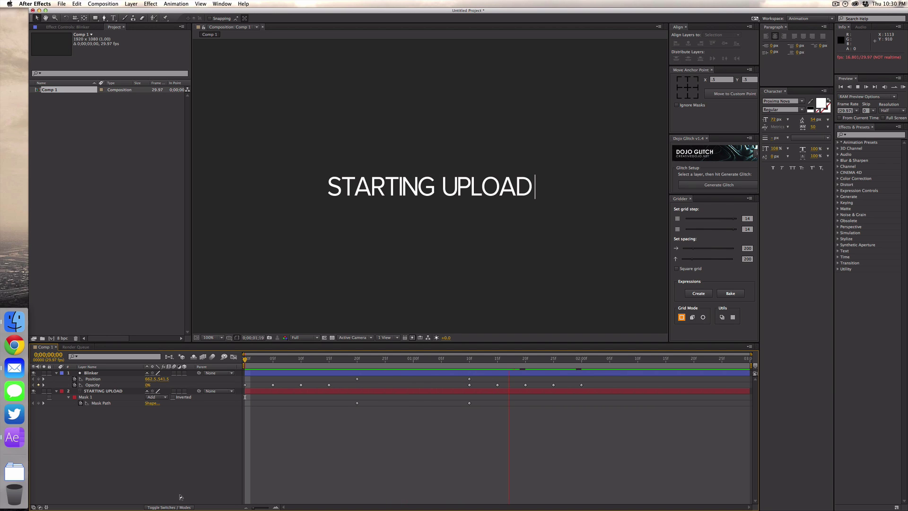
pyautogui.press('space')
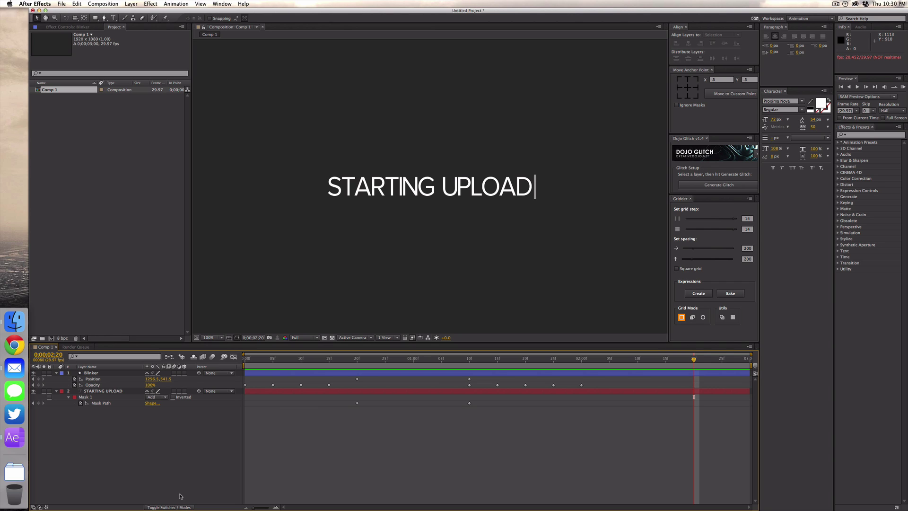
# - Quit After Effects with Cmd+Q, returning to the Finder desktop
pyautogui.press('super+q')
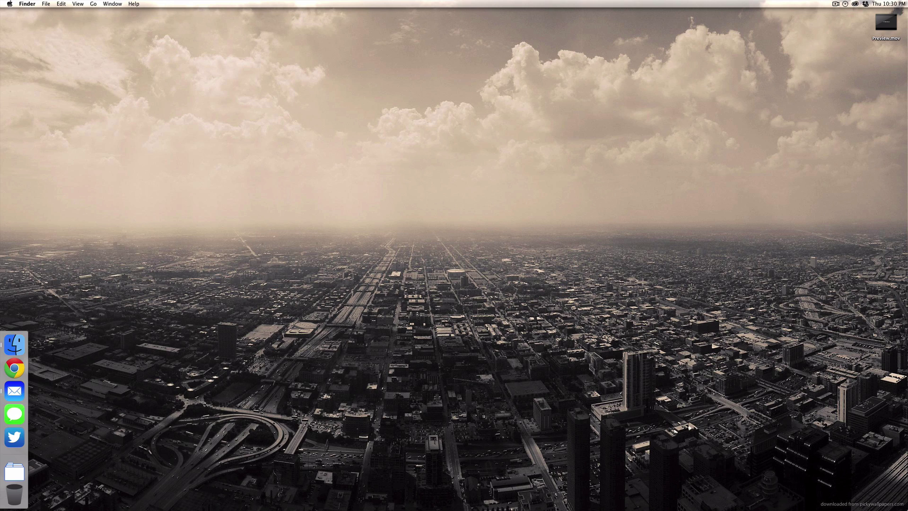